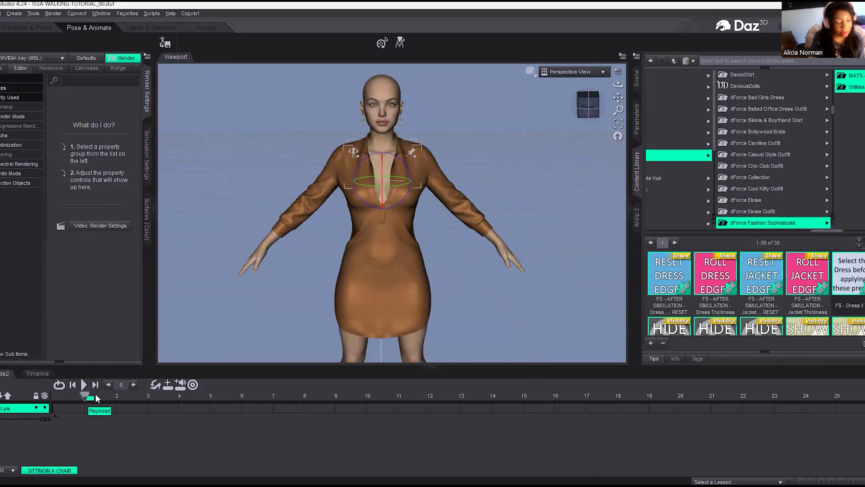
{"action": "left_click", "coordinate": [43, 375]}
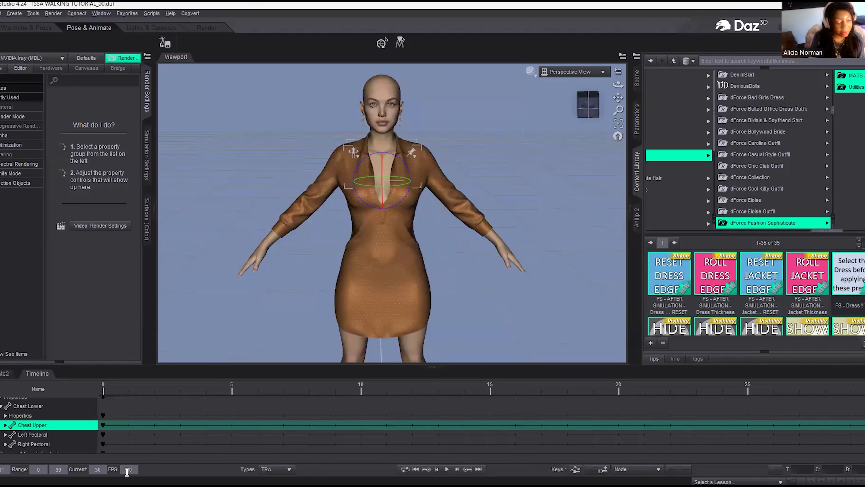
{"action": "left_click", "coordinate": [5, 374]}
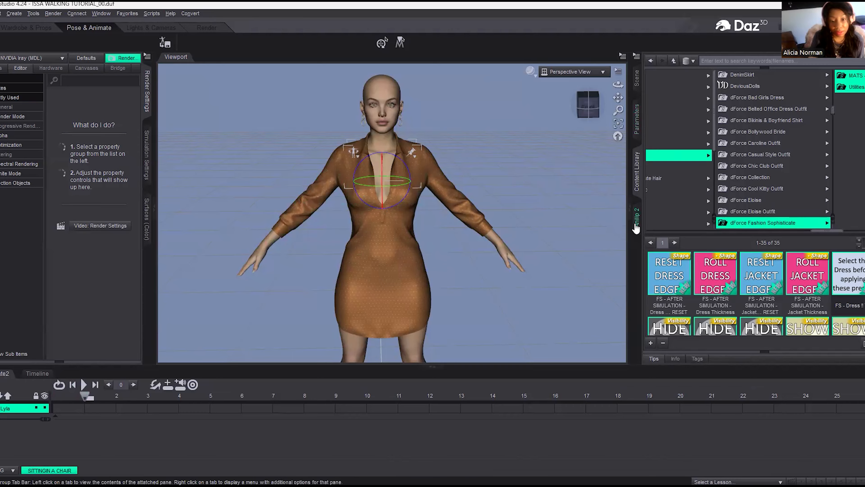
{"action": "left_click", "coordinate": [637, 119]}
{"action": "left_click", "coordinate": [637, 172]}
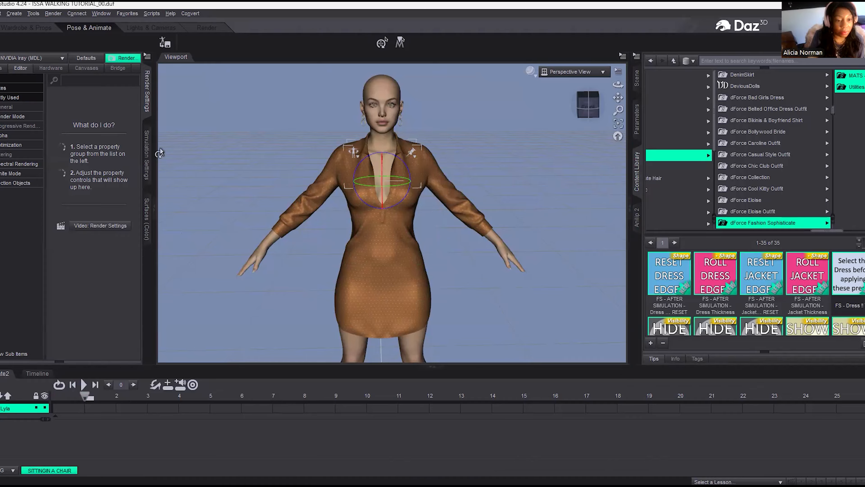
Examine the figure's head and upper body up close, from the front and at a slight angle.
{"action": "left_click_drag", "start_coordinate": [617, 98], "coordinate": [620, 136]}
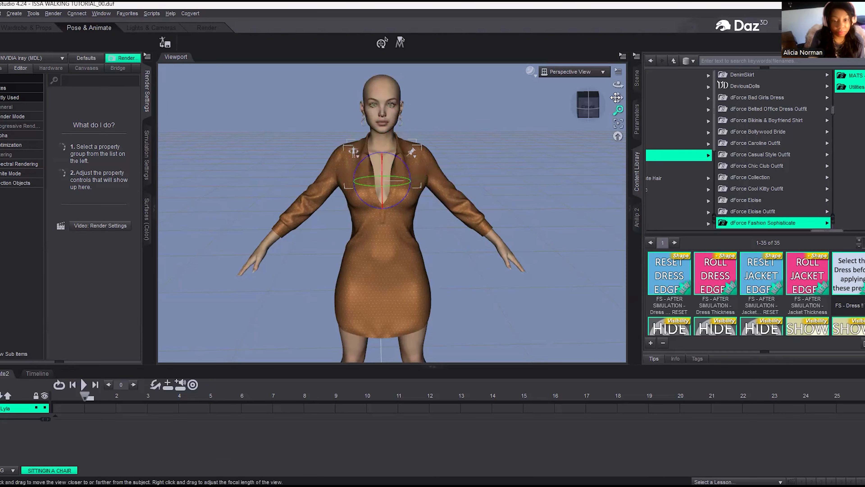
{"action": "scroll", "coordinate": [537, 232], "scroll_direction": "up", "scroll_amount": 5}
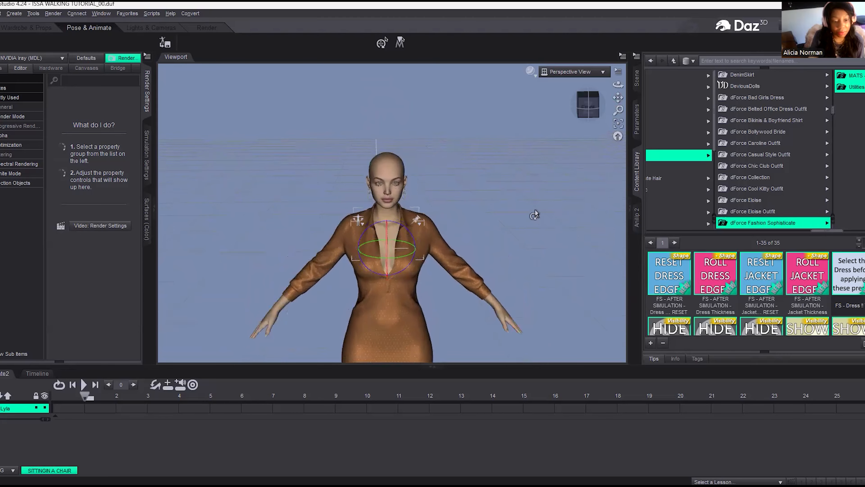
{"action": "scroll", "coordinate": [534, 207], "scroll_direction": "up", "scroll_amount": 2}
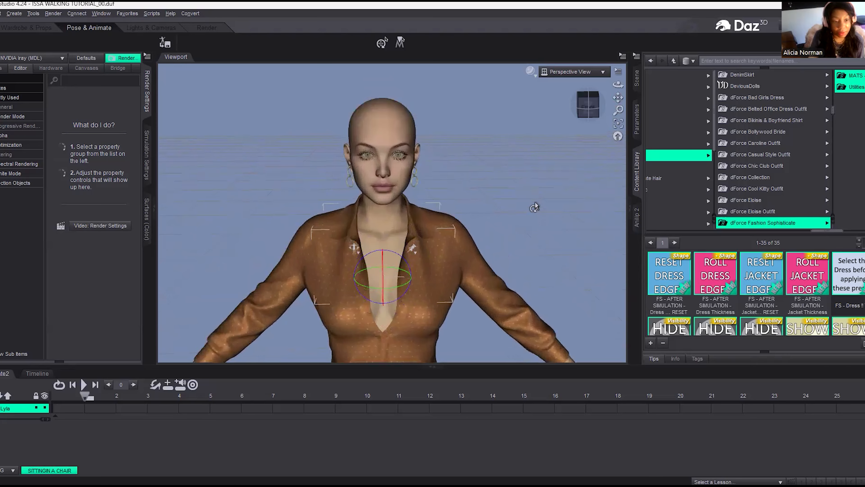
{"action": "scroll", "coordinate": [534, 207], "scroll_direction": "up", "scroll_amount": 1}
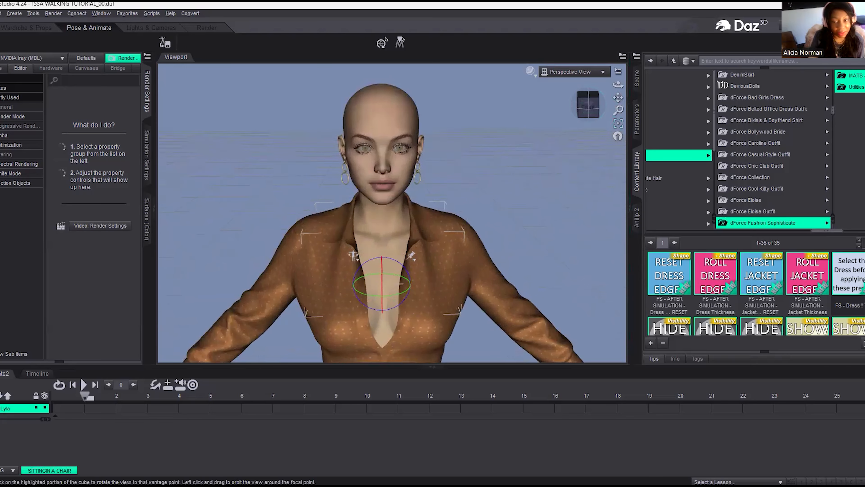
{"action": "mouse_move", "coordinate": [588, 105]}
{"action": "left_mouse_down"}
{"action": "mouse_move", "coordinate": [610, 107]}
{"action": "mouse_move", "coordinate": [567, 105]}
{"action": "mouse_move", "coordinate": [602, 110]}
{"action": "left_mouse_up"}
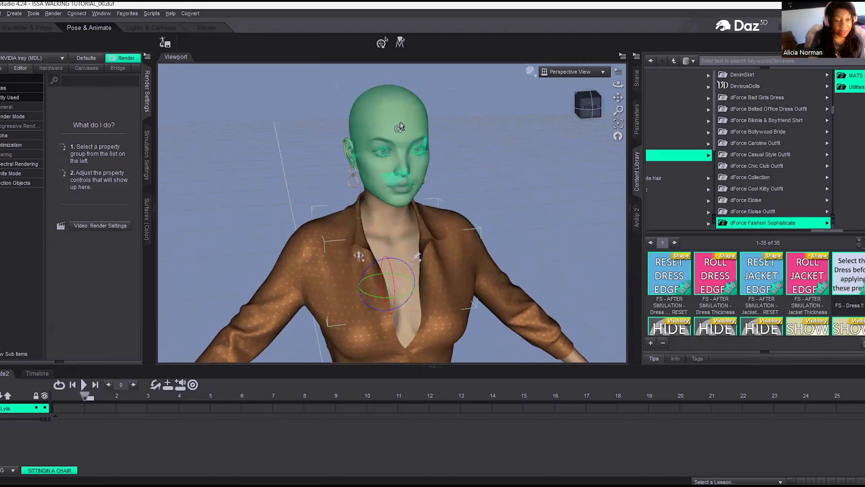
{"action": "left_click", "coordinate": [384, 127]}
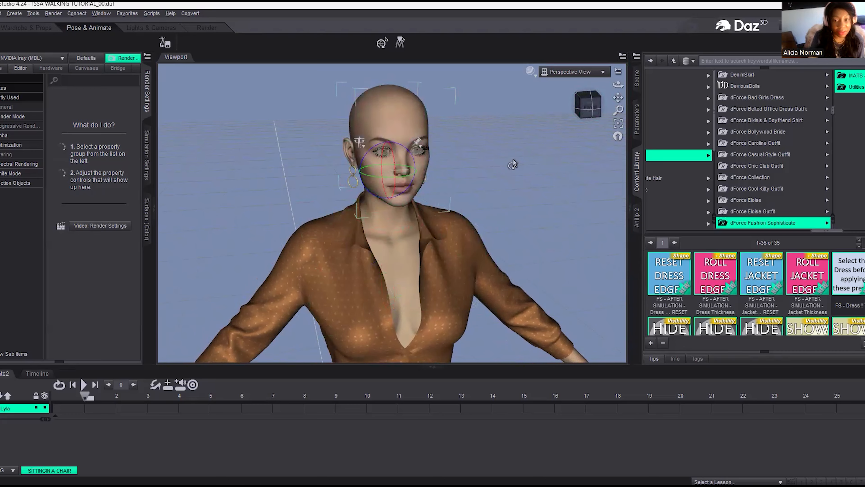
{"action": "left_click", "coordinate": [411, 283]}
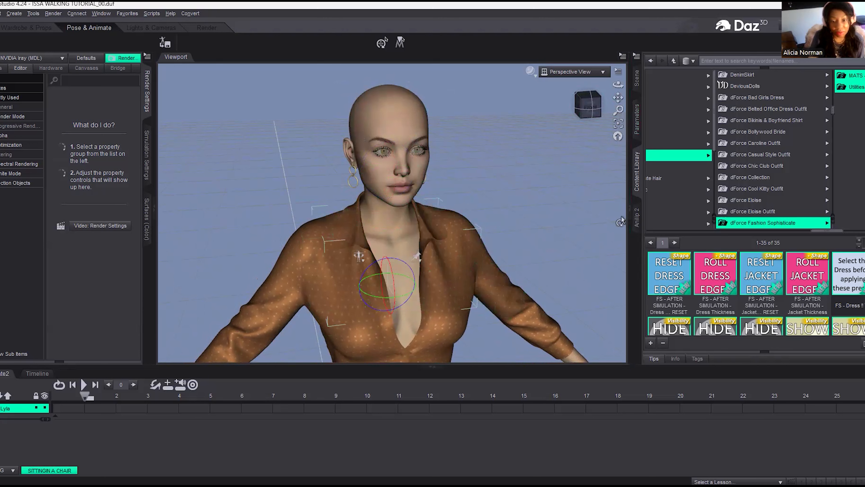
{"action": "left_click", "coordinate": [637, 127]}
{"action": "left_click", "coordinate": [637, 184]}
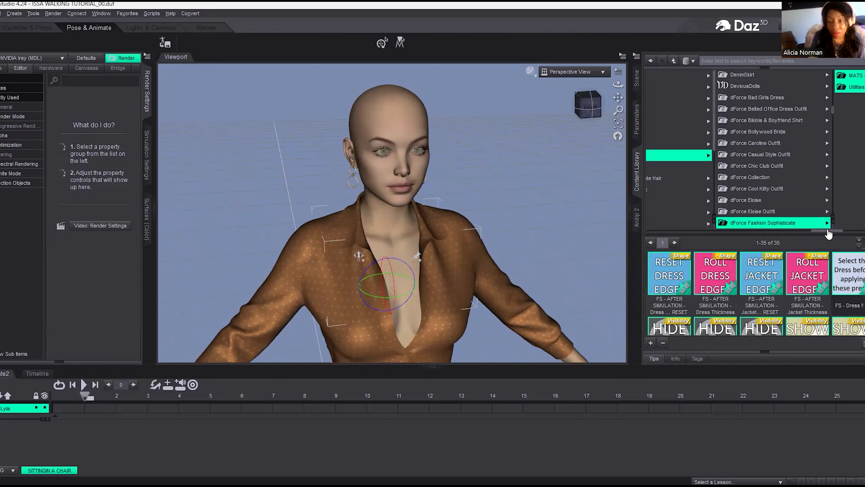
Load the Dailey Hair Genesis 8 Female from the BS Dailey Hair folder onto the figure's head and check it from the front.
{"action": "left_click_drag", "start_coordinate": [828, 234], "coordinate": [783, 231]}
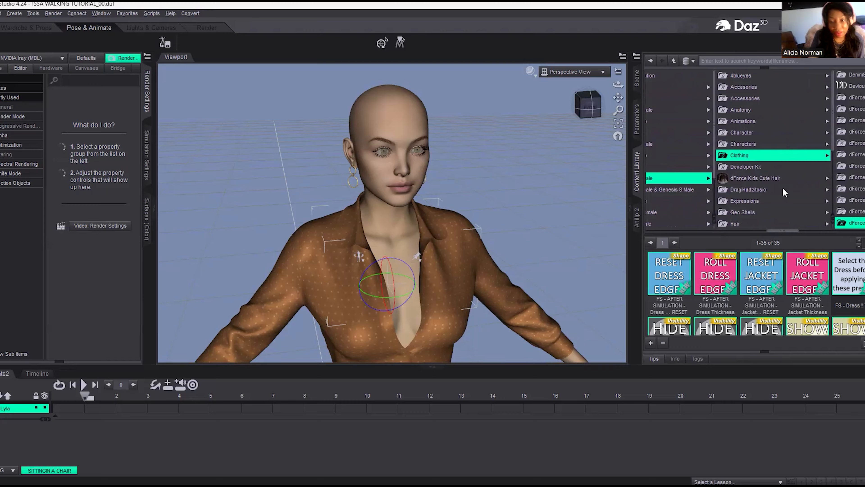
{"action": "left_click", "coordinate": [736, 224]}
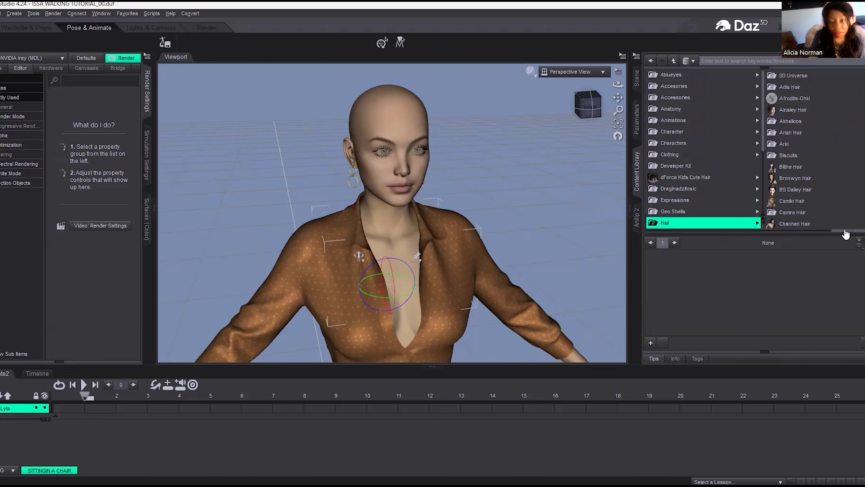
{"action": "left_click", "coordinate": [844, 232]}
{"action": "mouse_move", "coordinate": [844, 232]}
{"action": "left_mouse_down"}
{"action": "mouse_move", "coordinate": [813, 236]}
{"action": "mouse_move", "coordinate": [833, 235]}
{"action": "left_mouse_up"}
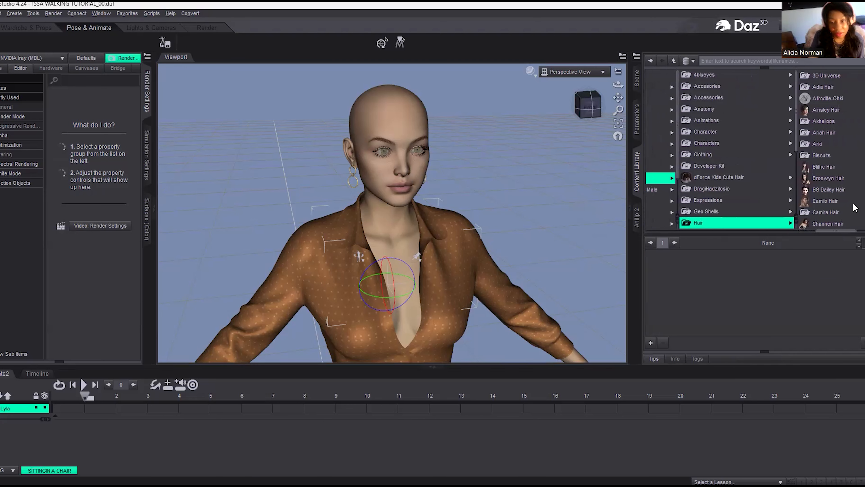
{"action": "left_click", "coordinate": [824, 193]}
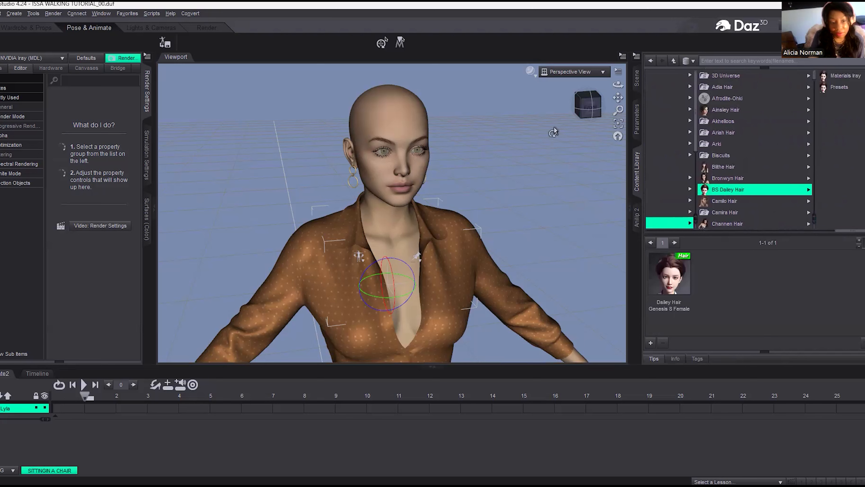
{"action": "left_click", "coordinate": [426, 132]}
{"action": "double_click", "coordinate": [684, 272]}
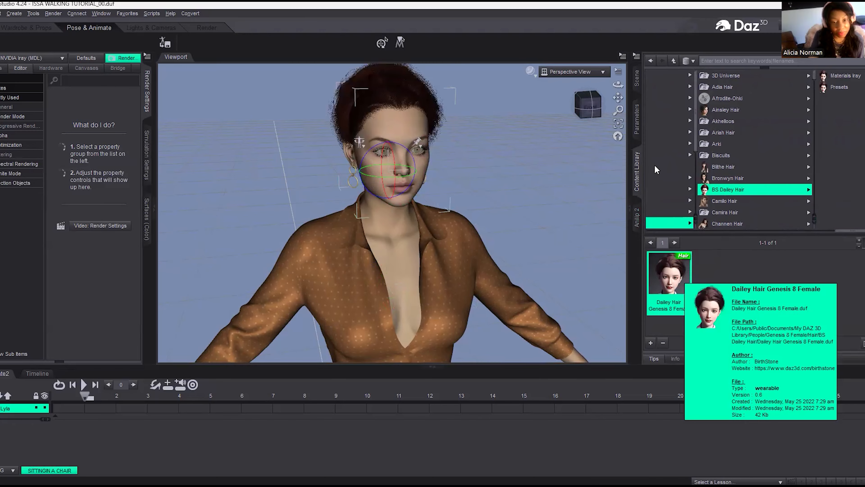
{"action": "left_click", "coordinate": [589, 107]}
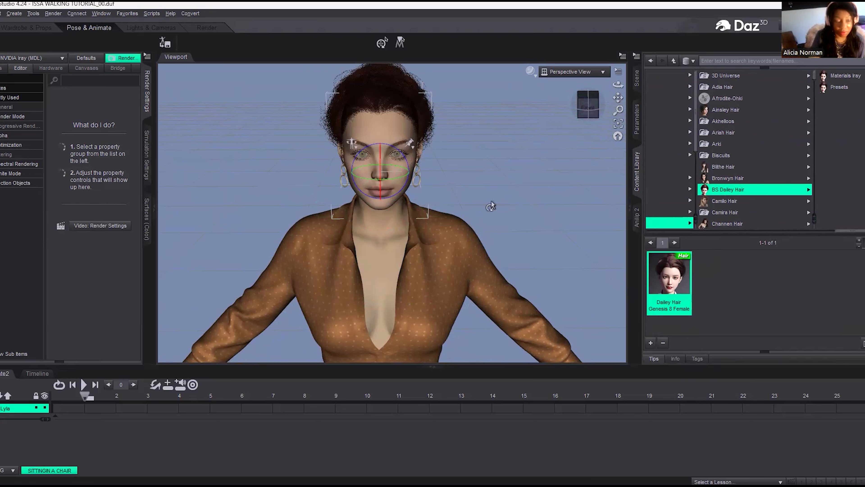
{"action": "left_click_drag", "start_coordinate": [616, 88], "coordinate": [600, 83]}
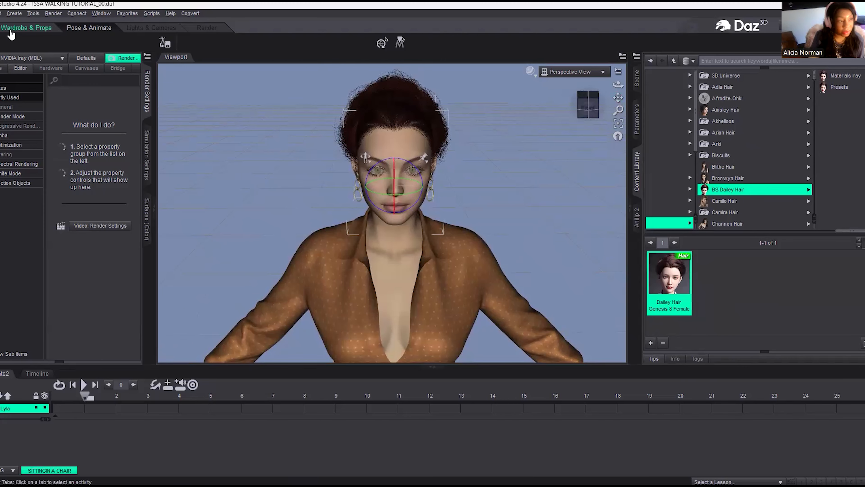
Save the scene as a new file named ISSA WALKING TUTORIAL_001, keeping the default scene save options.
{"action": "left_click", "coordinate": [0, 13]}
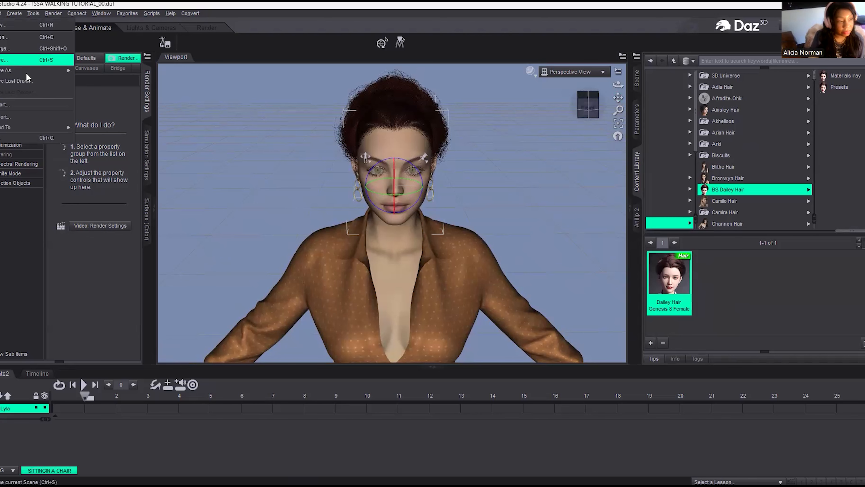
{"action": "mouse_move", "coordinate": [26, 72]}
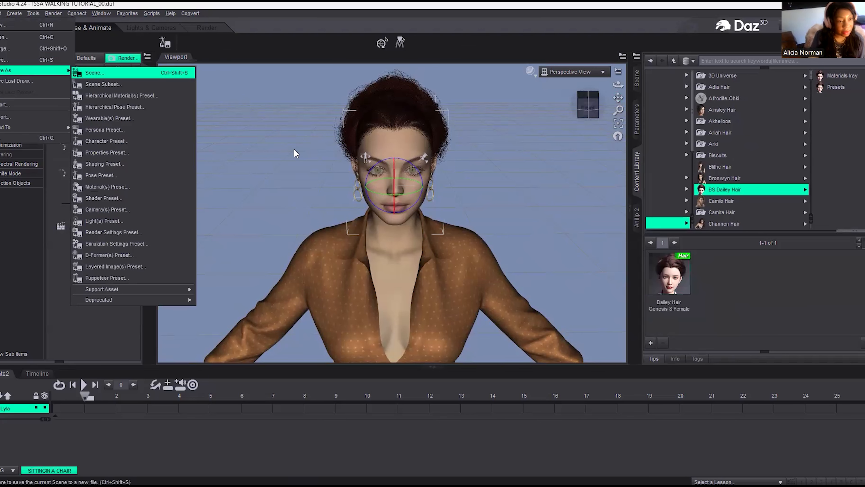
{"action": "key", "text": "Return"}
{"action": "left_click", "coordinate": [121, 434]}
{"action": "type", "text": "1"}
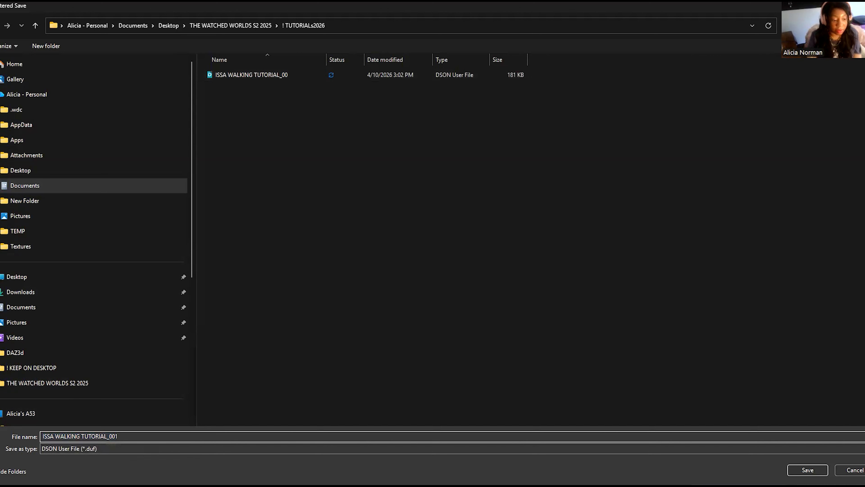
{"action": "left_click", "coordinate": [794, 471]}
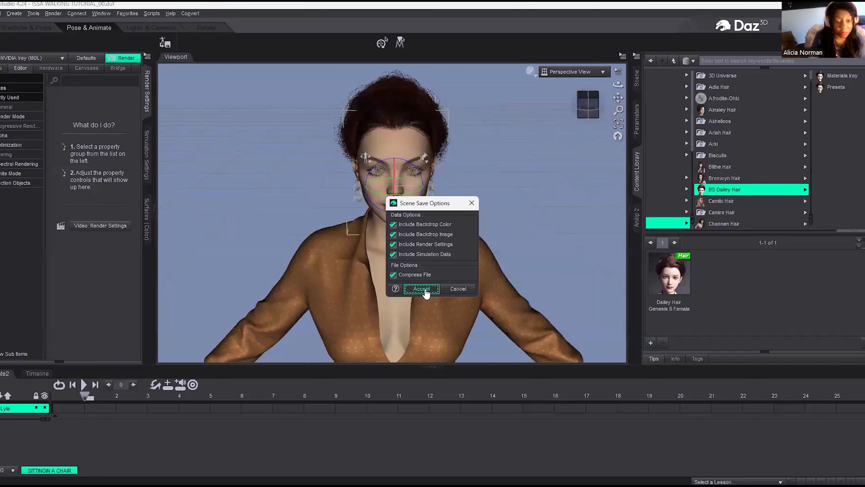
{"action": "key", "text": "Return"}
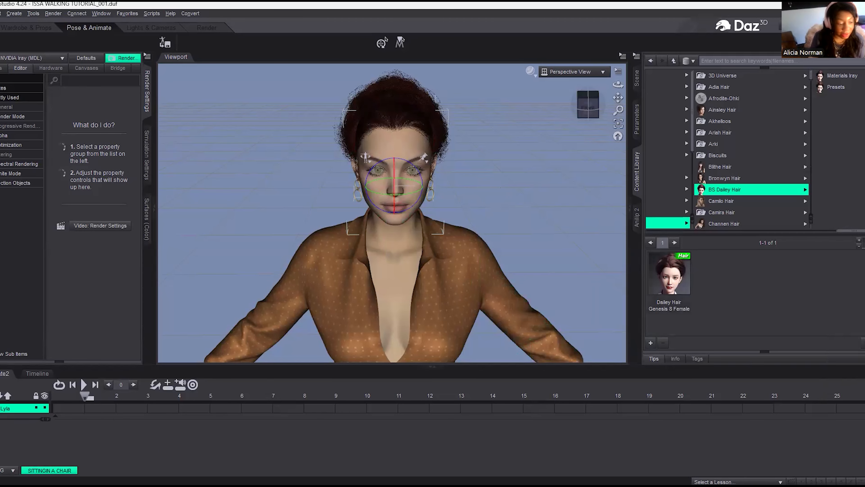
Switch the aniBlock collection from the sitting animations to the walks.
{"action": "double_click", "coordinate": [43, 461]}
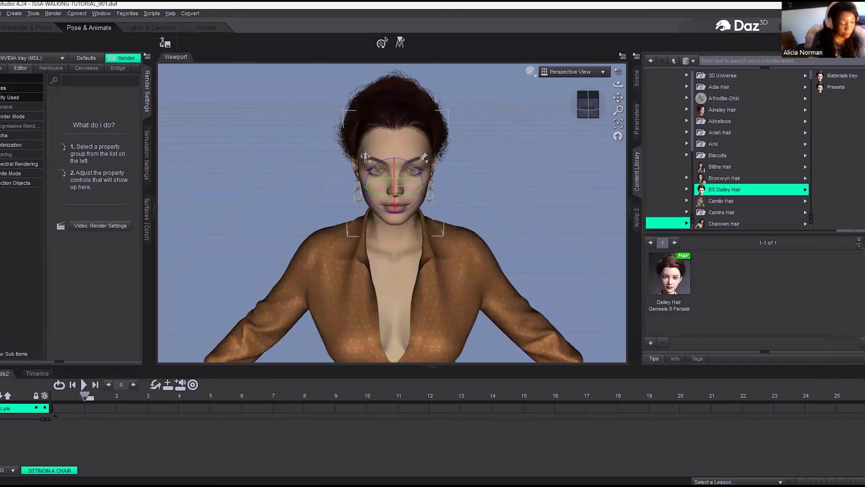
{"action": "scroll", "coordinate": [74, 431], "scroll_direction": "down", "scroll_amount": 3}
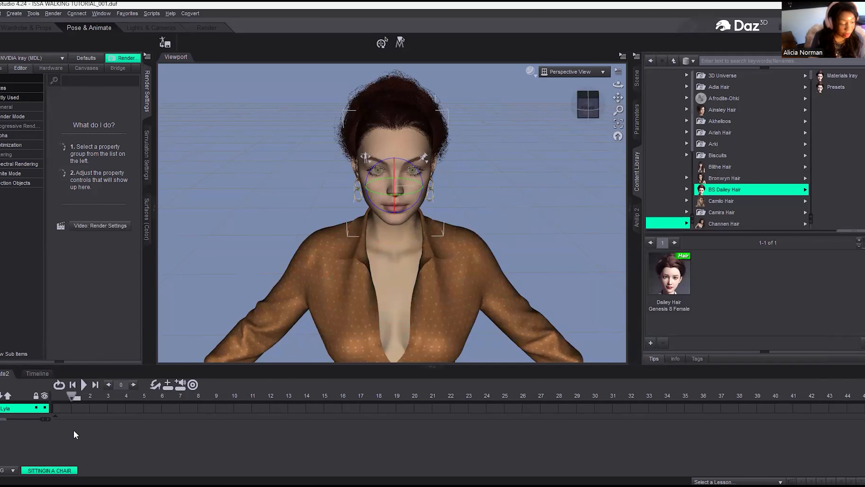
{"action": "scroll", "coordinate": [76, 435], "scroll_direction": "up", "scroll_amount": 2}
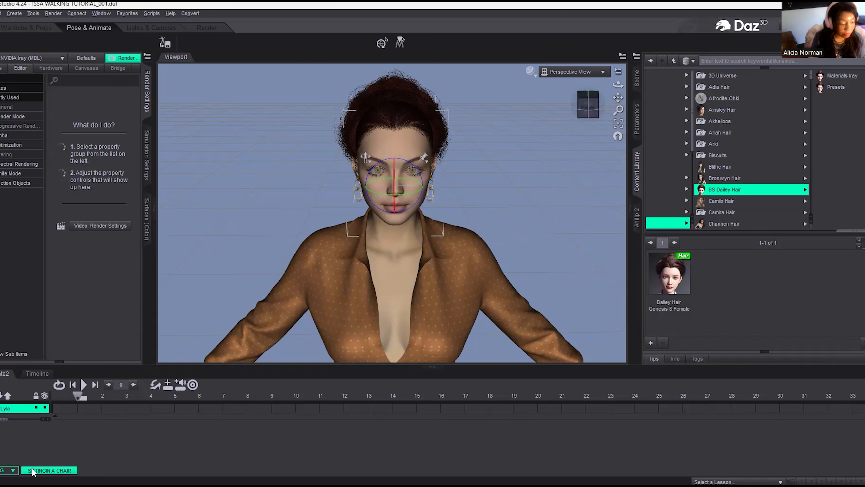
{"action": "left_click", "coordinate": [33, 470]}
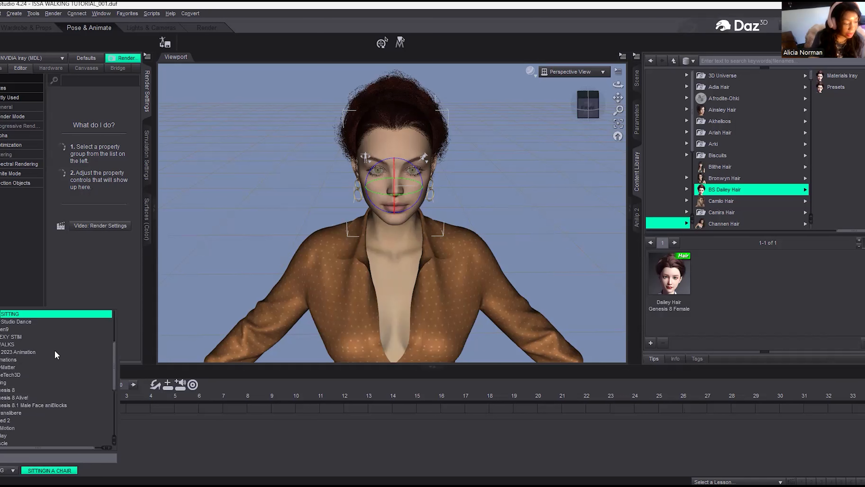
{"action": "left_click", "coordinate": [10, 345]}
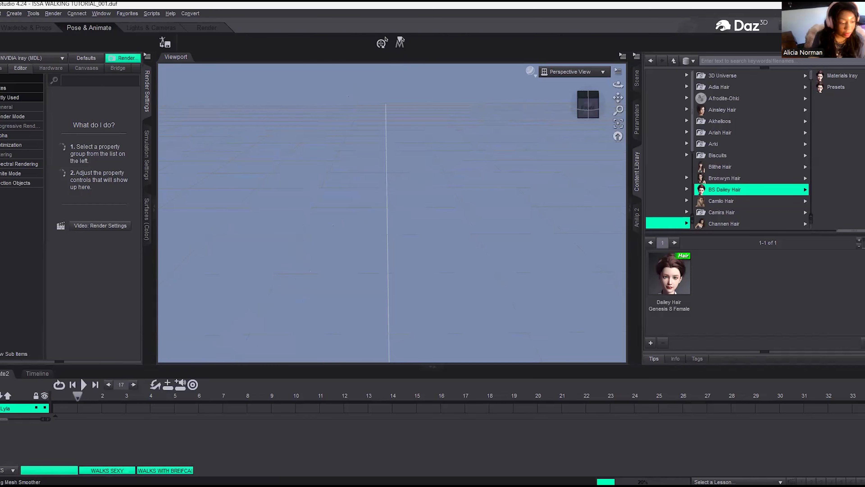
Place the WALKS SEXY aniBlock at the start of the figure's animation track, with the full body in view.
{"action": "scroll", "coordinate": [457, 201], "scroll_direction": "down", "scroll_amount": 6}
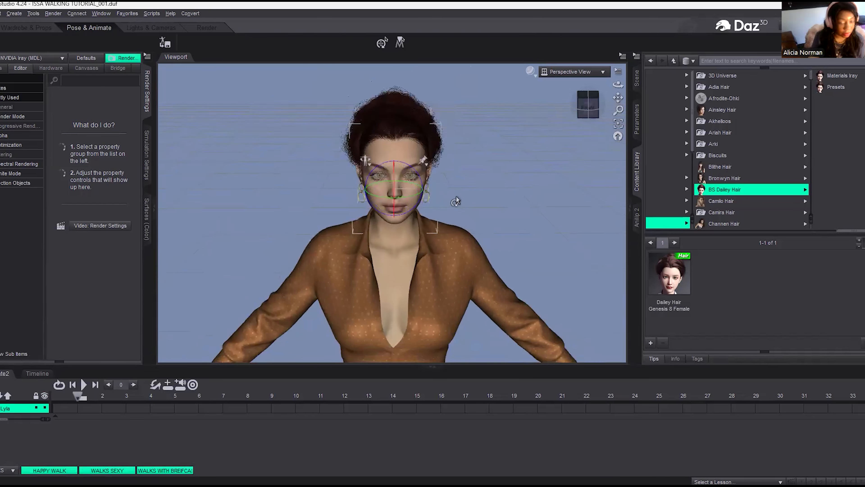
{"action": "scroll", "coordinate": [456, 199], "scroll_direction": "down", "scroll_amount": 3}
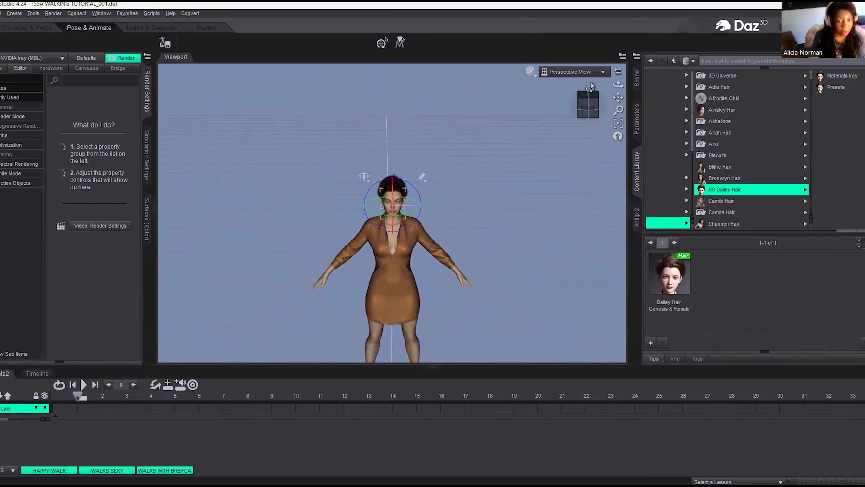
{"action": "left_click_drag", "start_coordinate": [617, 97], "coordinate": [158, 307]}
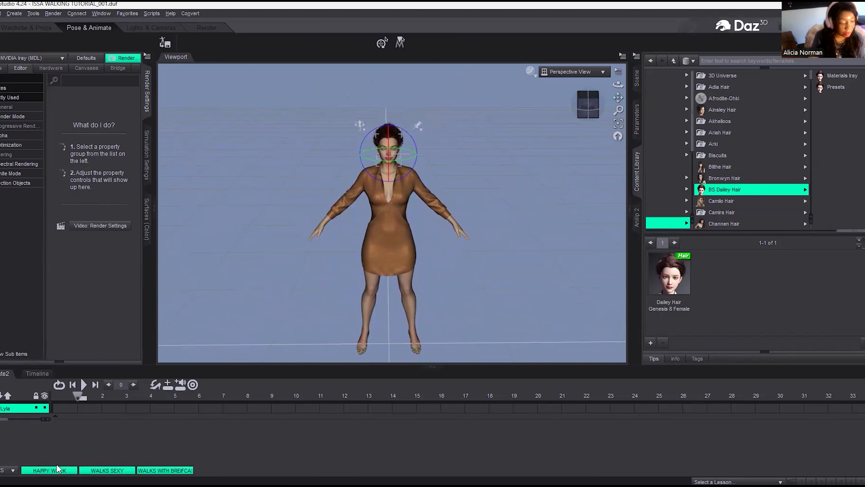
{"action": "mouse_move", "coordinate": [58, 465]}
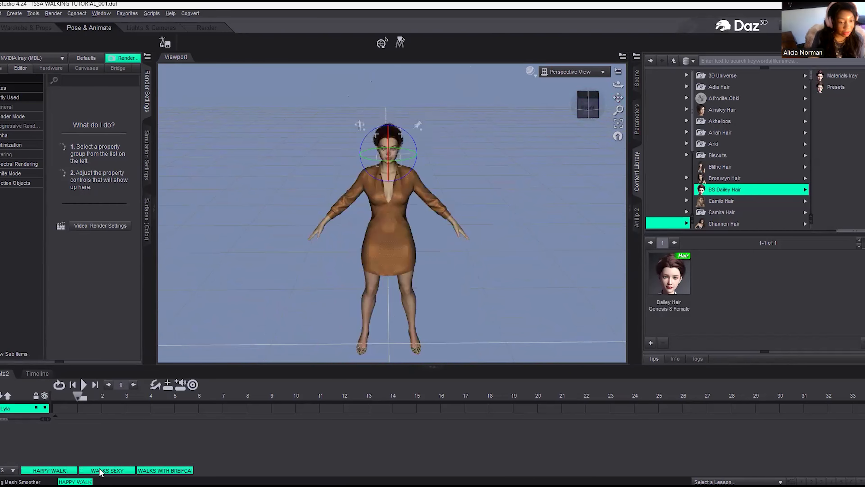
{"action": "left_click_drag", "start_coordinate": [101, 472], "coordinate": [83, 413]}
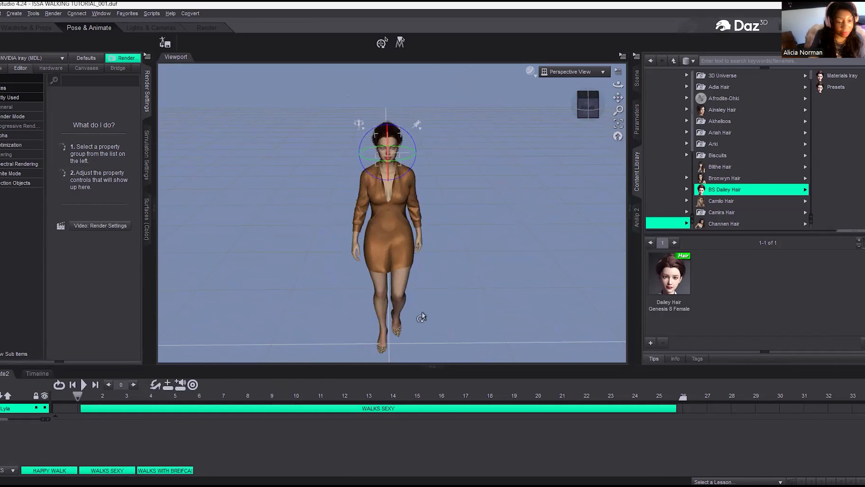
Select the whole figure instead of its head and return to the content library.
{"action": "left_click", "coordinate": [638, 134]}
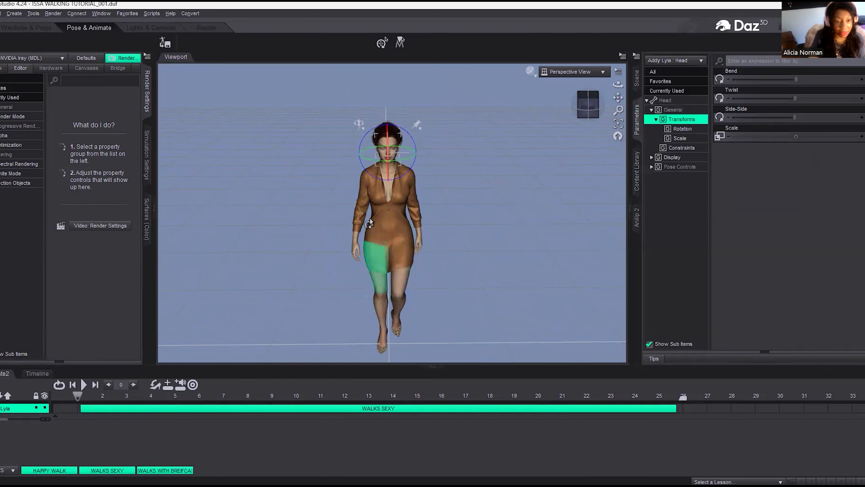
{"action": "double_click", "coordinate": [387, 186]}
{"action": "left_click", "coordinate": [636, 173]}
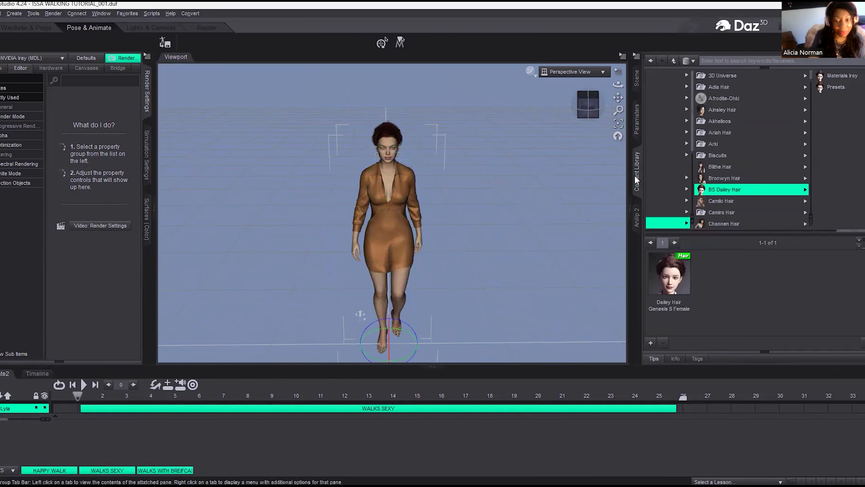
Raise the figure slightly with its Y Translate parameter, then preview the walk and return to the first frame.
{"action": "left_click", "coordinate": [637, 124]}
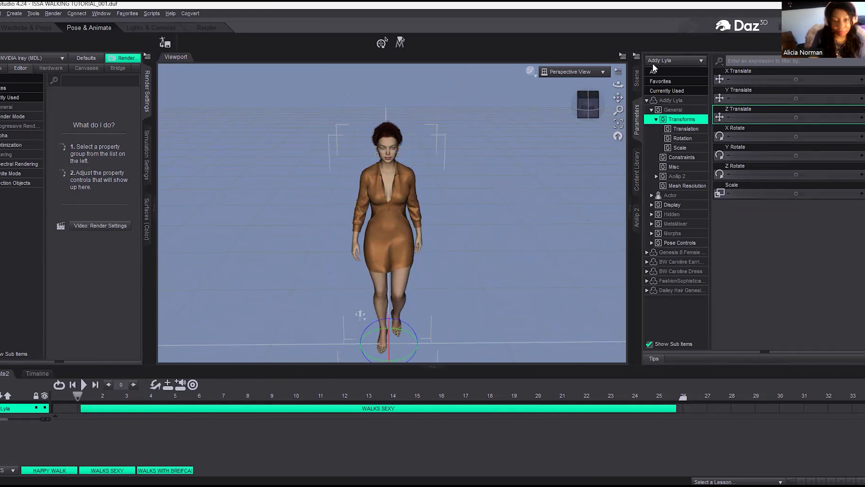
{"action": "left_click_drag", "start_coordinate": [797, 98], "coordinate": [821, 98]}
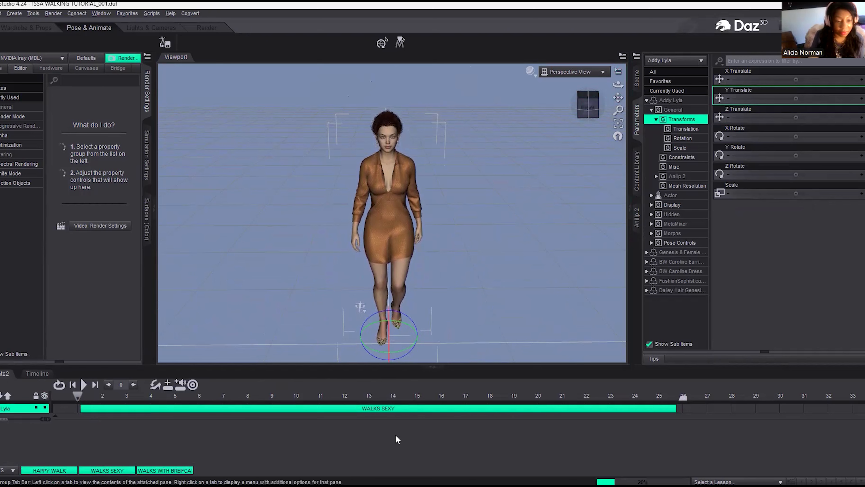
{"action": "left_click", "coordinate": [84, 384]}
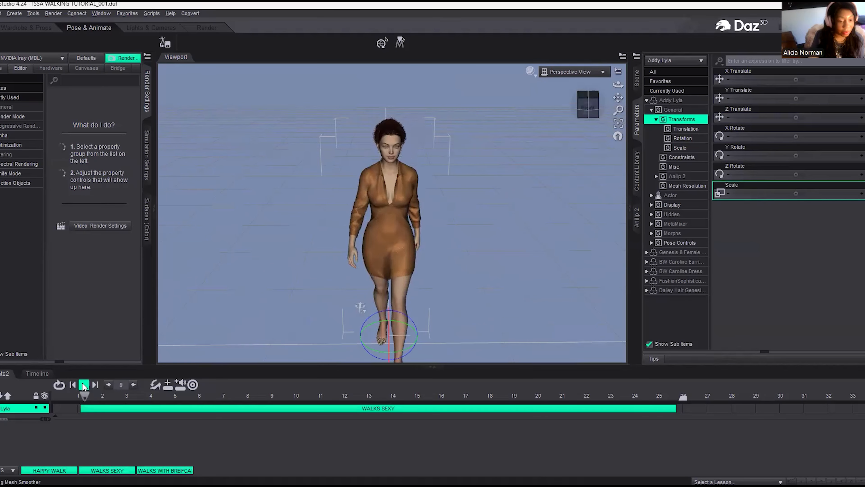
{"action": "left_click", "coordinate": [84, 386]}
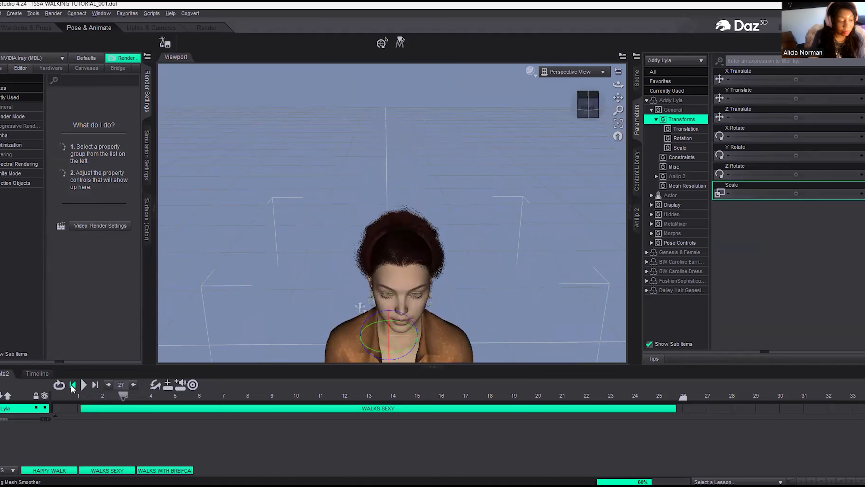
{"action": "left_click", "coordinate": [73, 386]}
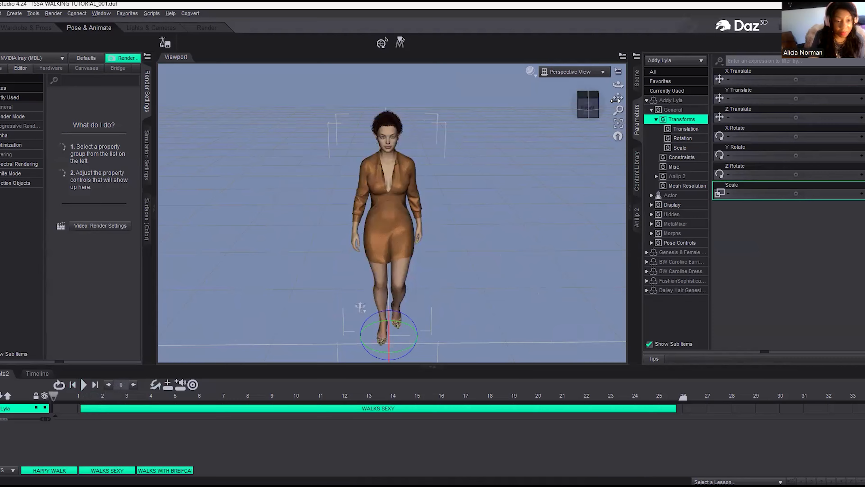
Play the walk until the figure leaves the view and shorten the WALKS SEXY aniBlock to end there, at about 4 on the ruler.
{"action": "left_click_drag", "start_coordinate": [613, 99], "coordinate": [613, 99]}
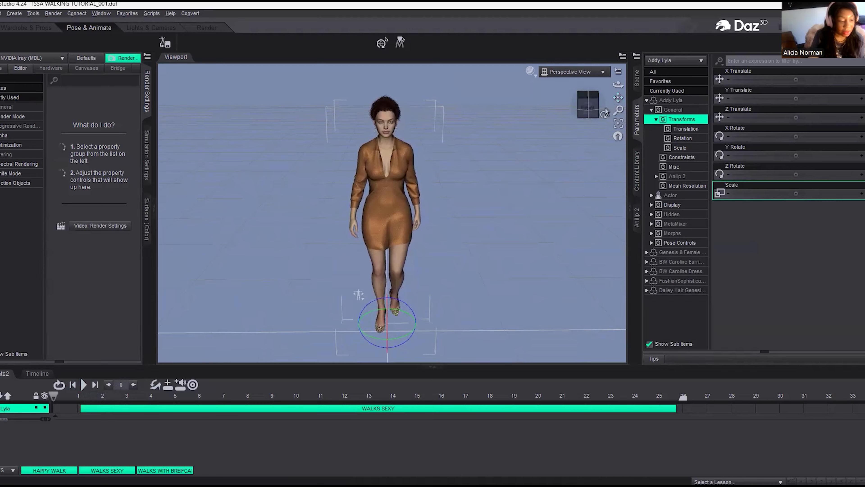
{"action": "left_click", "coordinate": [84, 385]}
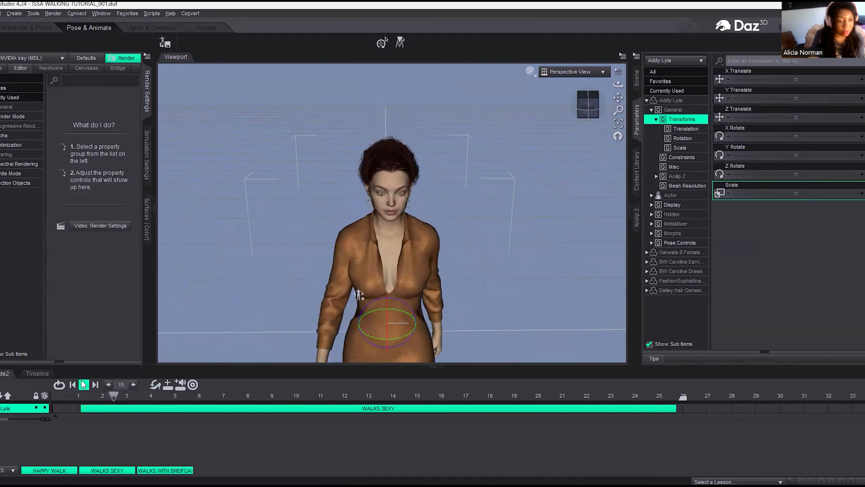
{"action": "left_click", "coordinate": [84, 384]}
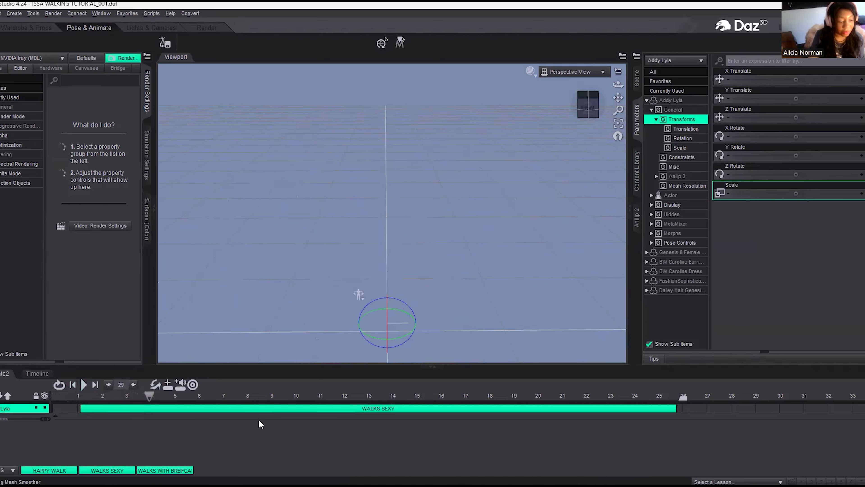
{"action": "left_click", "coordinate": [642, 409]}
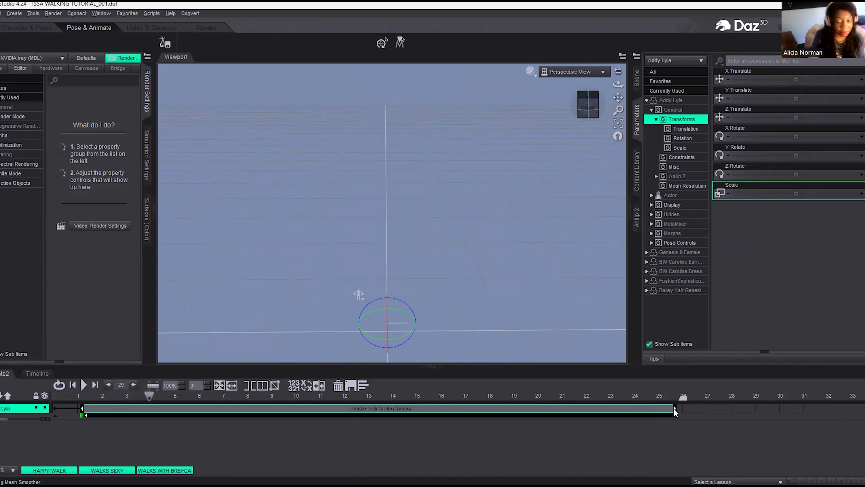
{"action": "left_click_drag", "start_coordinate": [676, 411], "coordinate": [153, 434]}
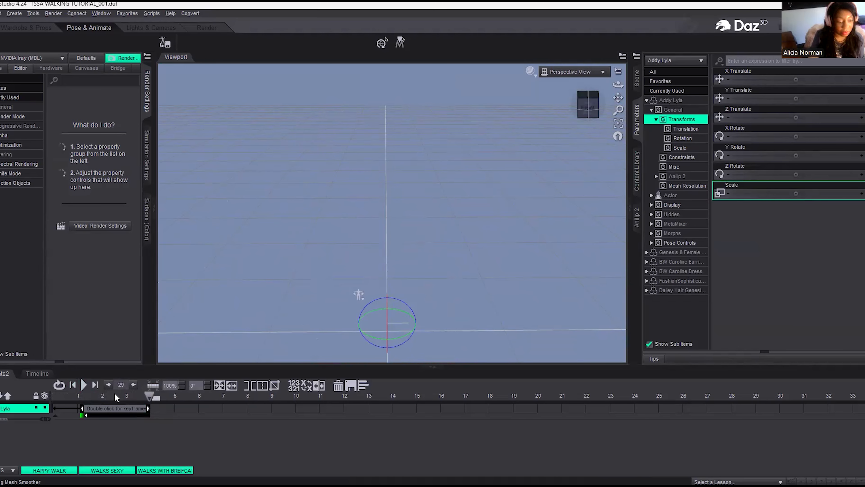
{"action": "left_click", "coordinate": [73, 385]}
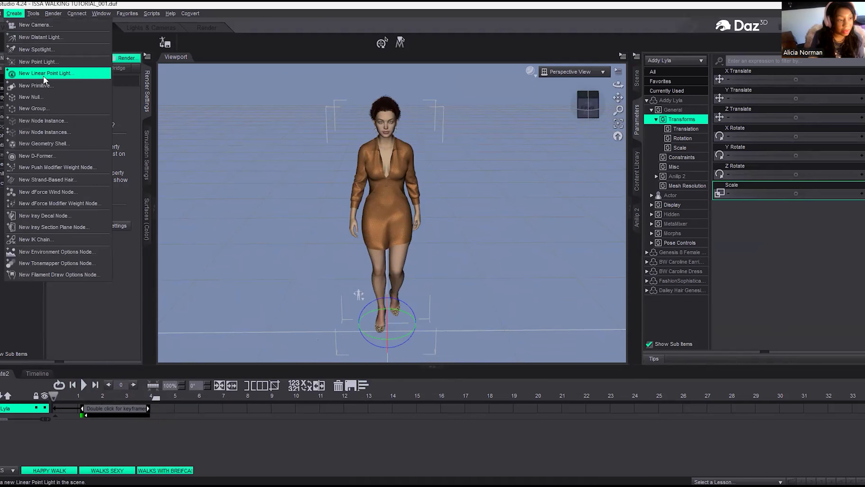
Create a new camera named Camera with Apply Active Viewport Transforms and look at the scene through it.
{"action": "left_click", "coordinate": [34, 24]}
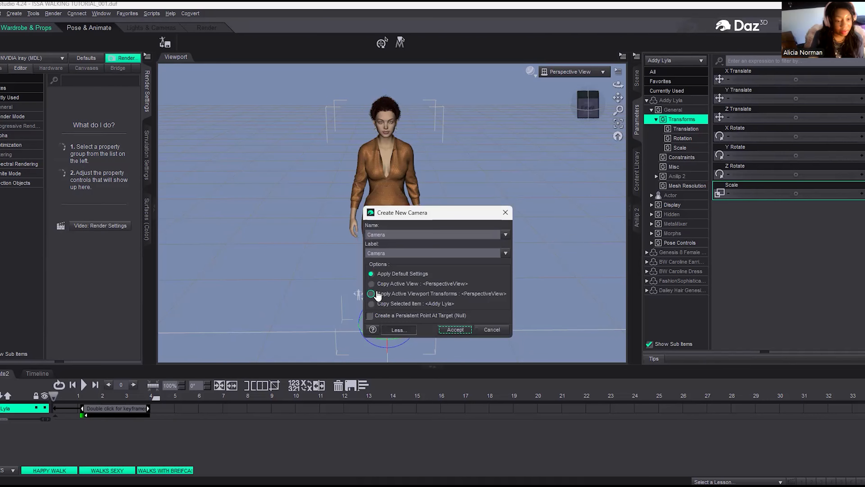
{"action": "left_click", "coordinate": [371, 293]}
{"action": "left_click", "coordinate": [456, 329]}
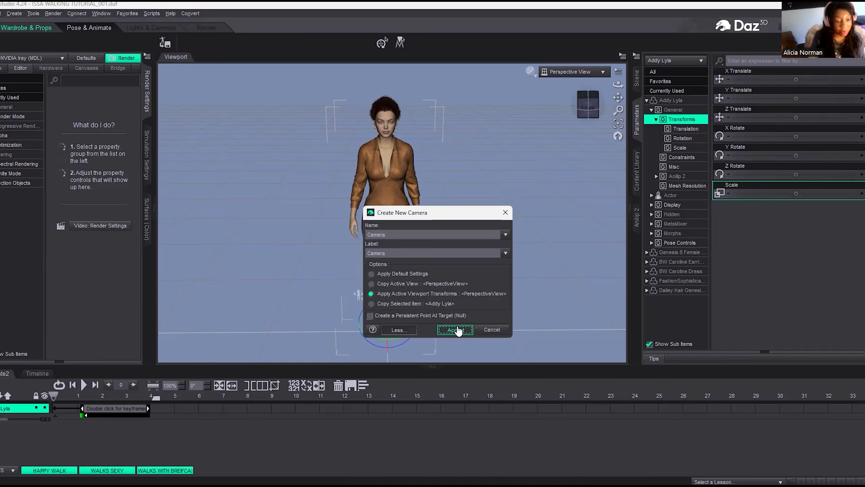
{"action": "left_click", "coordinate": [638, 82]}
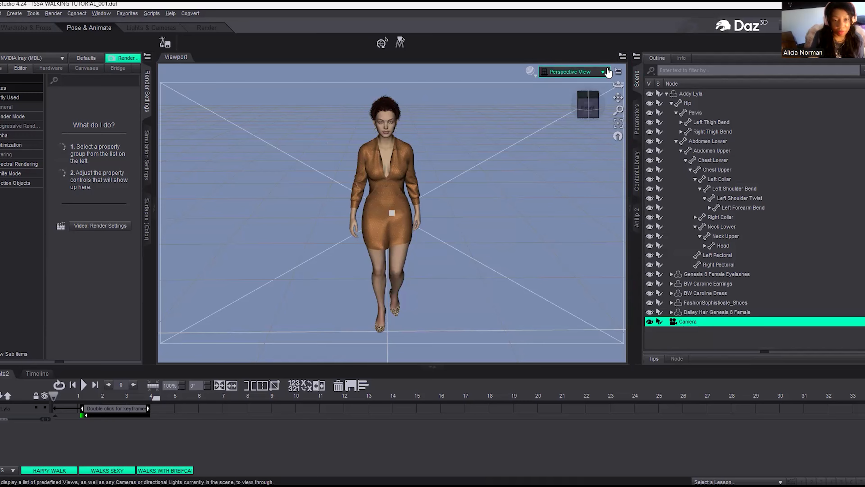
{"action": "left_click", "coordinate": [568, 75]}
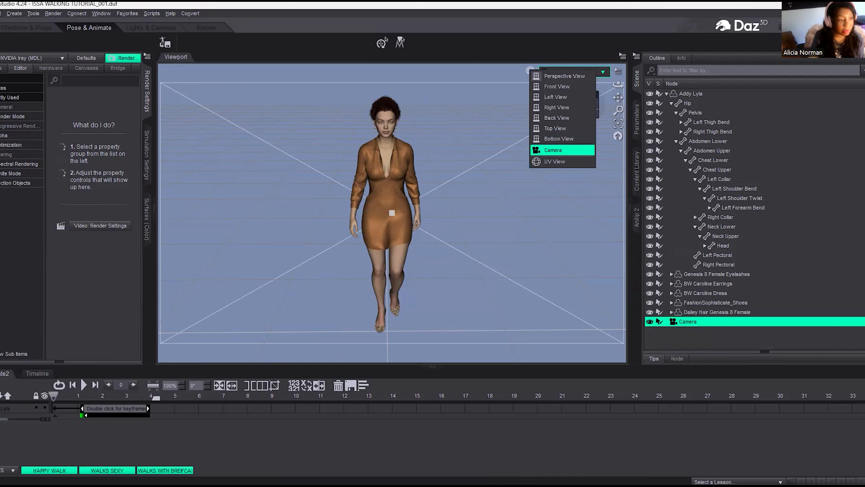
{"action": "left_click", "coordinate": [553, 150]}
Save the scene as a new file named ISSA WALKING TUTORIAL_002, keeping the default scene save options.
{"action": "left_click", "coordinate": [0, 13]}
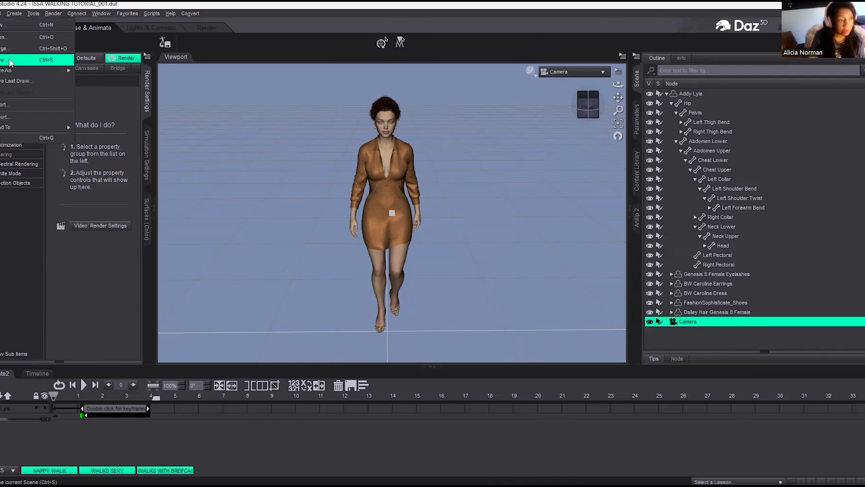
{"action": "mouse_move", "coordinate": [10, 71]}
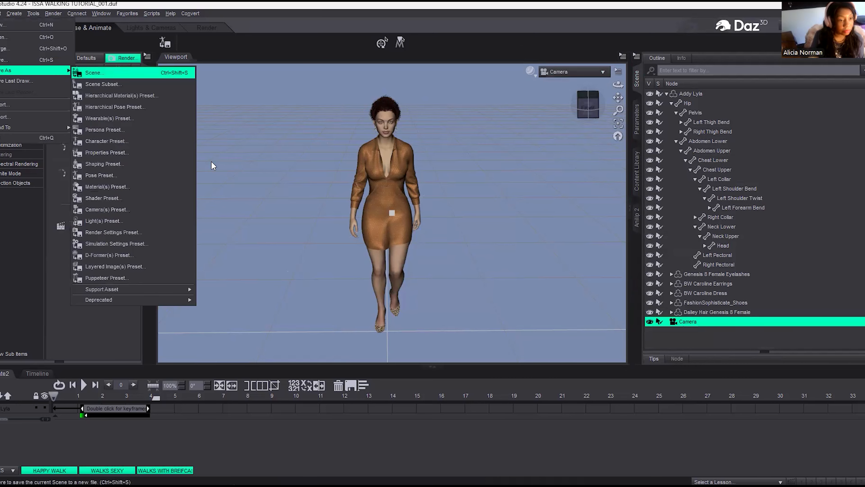
{"action": "key", "text": "Return"}
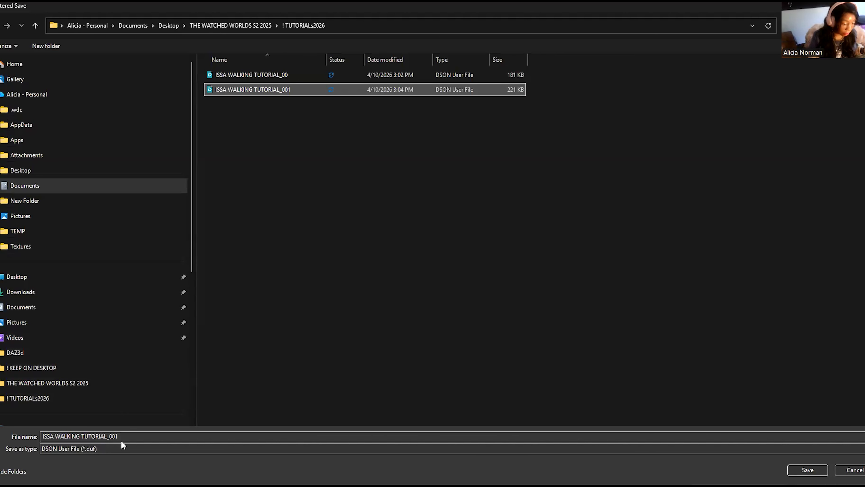
{"action": "left_click", "coordinate": [129, 438]}
{"action": "left_click", "coordinate": [129, 439]}
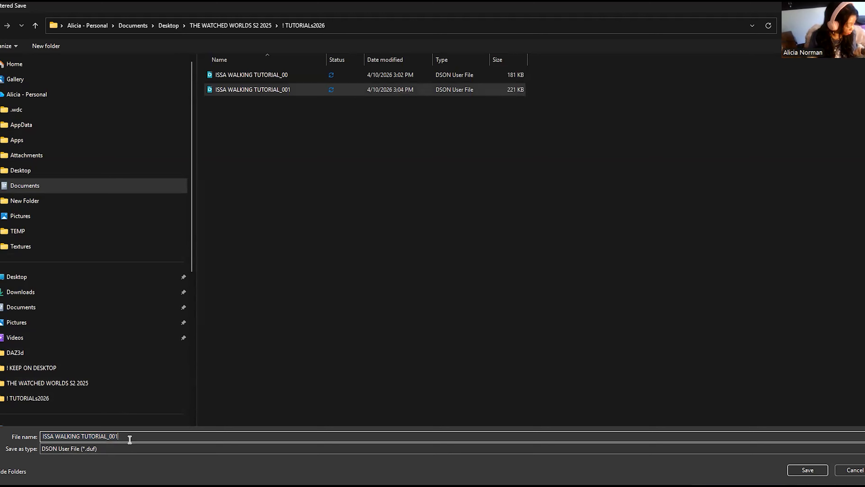
{"action": "key", "text": "BackSpace"}
{"action": "type", "text": "2"}
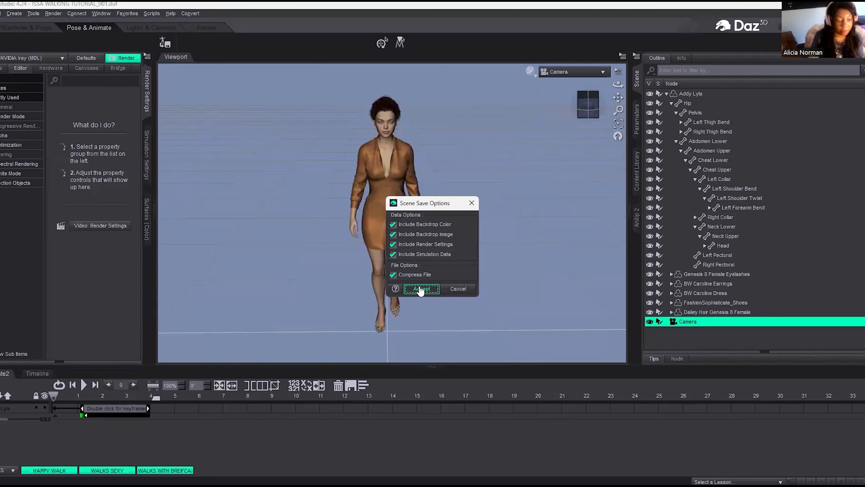
{"action": "left_click", "coordinate": [419, 290]}
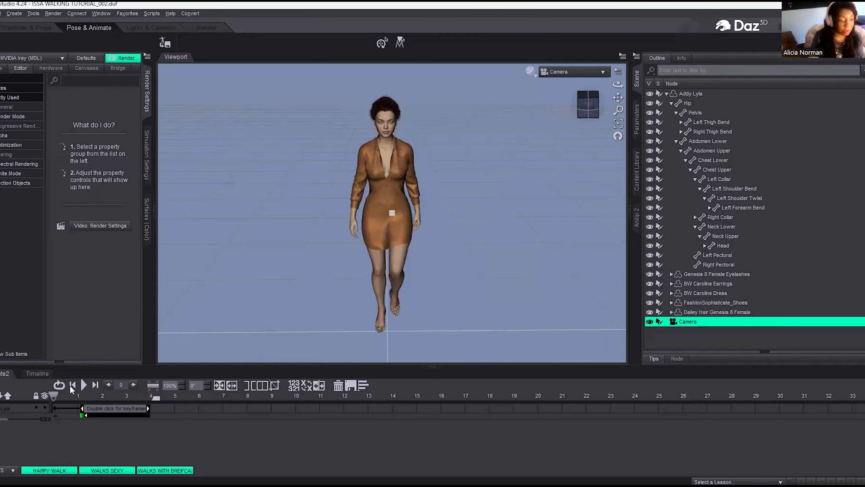
Bake the aniMate2 walking animation to the Daz Studio timeline.
{"action": "right_click", "coordinate": [402, 385]}
{"action": "left_click", "coordinate": [438, 391]}
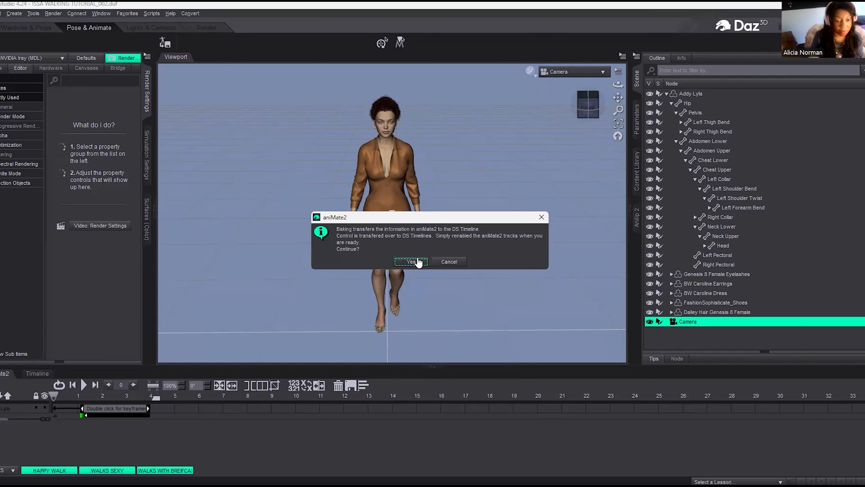
{"action": "left_click", "coordinate": [411, 262]}
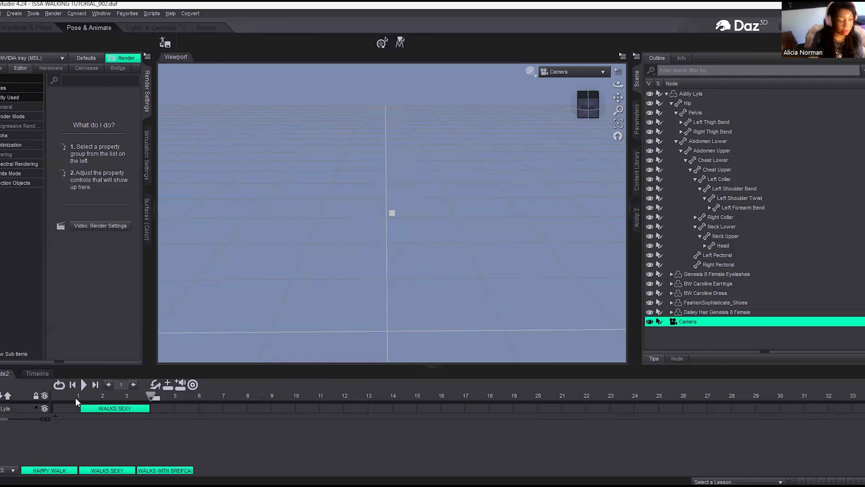
Play back the baked walk through the camera and return to the first frame.
{"action": "left_click", "coordinate": [83, 385]}
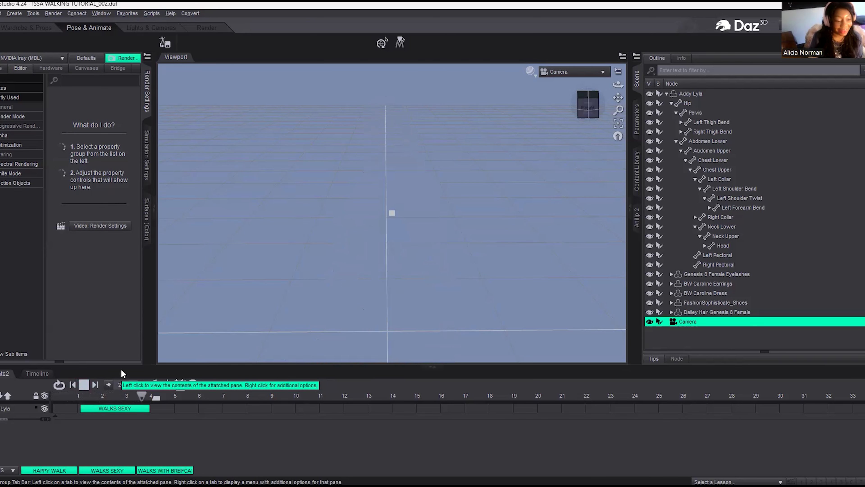
{"action": "left_click", "coordinate": [72, 385]}
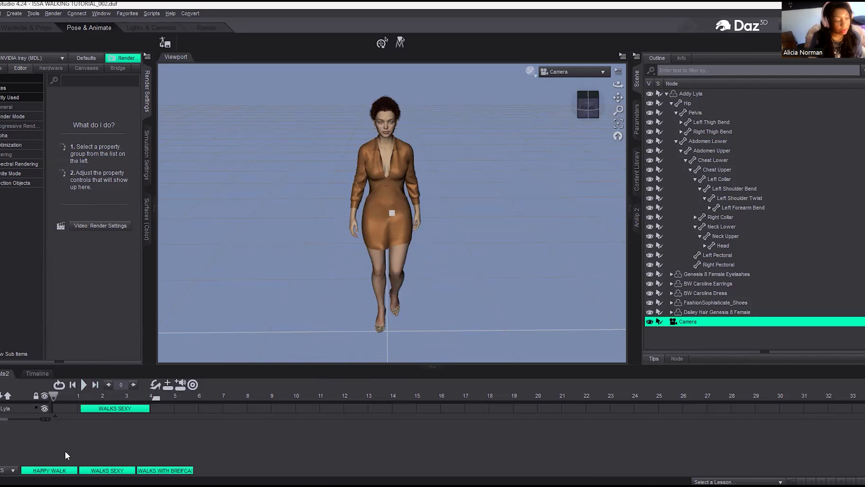
{"action": "left_click", "coordinate": [85, 384]}
{"action": "left_click", "coordinate": [85, 384]}
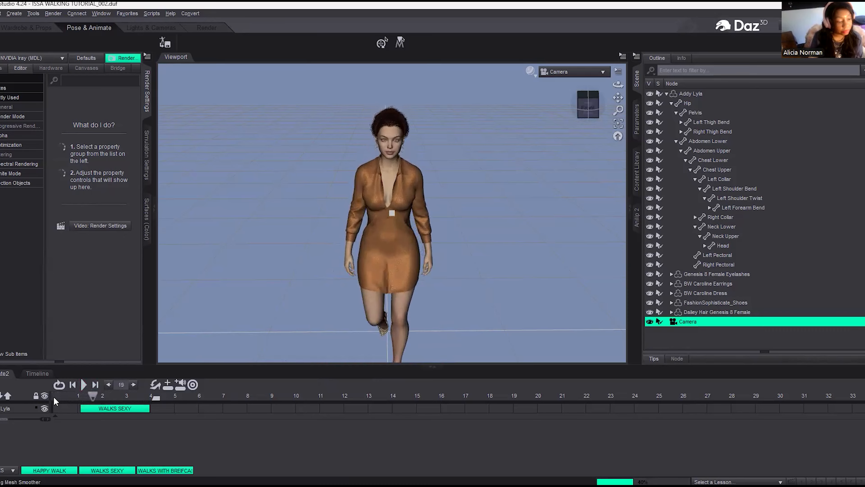
{"action": "left_click", "coordinate": [72, 384]}
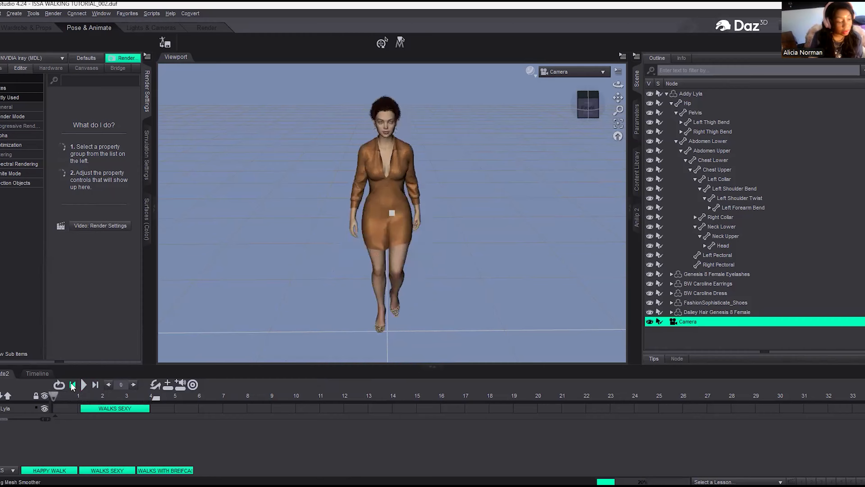
At about 3 on the ruler, orbit and pan the camera to frame the figure's head and upper body.
{"action": "left_click", "coordinate": [121, 396]}
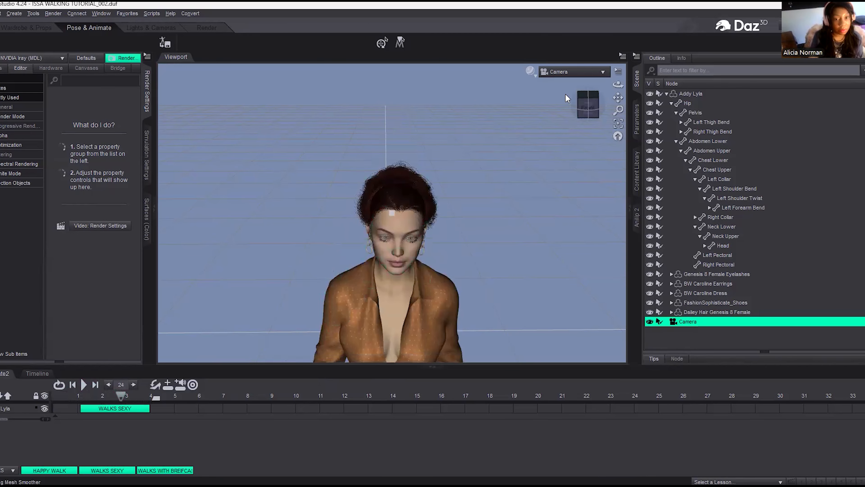
{"action": "left_click", "coordinate": [591, 108]}
{"action": "left_click", "coordinate": [129, 396]}
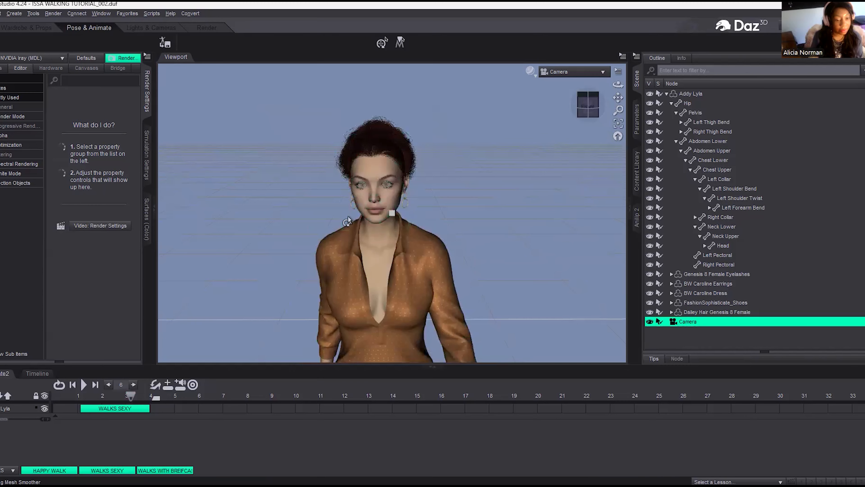
{"action": "left_click_drag", "start_coordinate": [618, 98], "coordinate": [610, 105]}
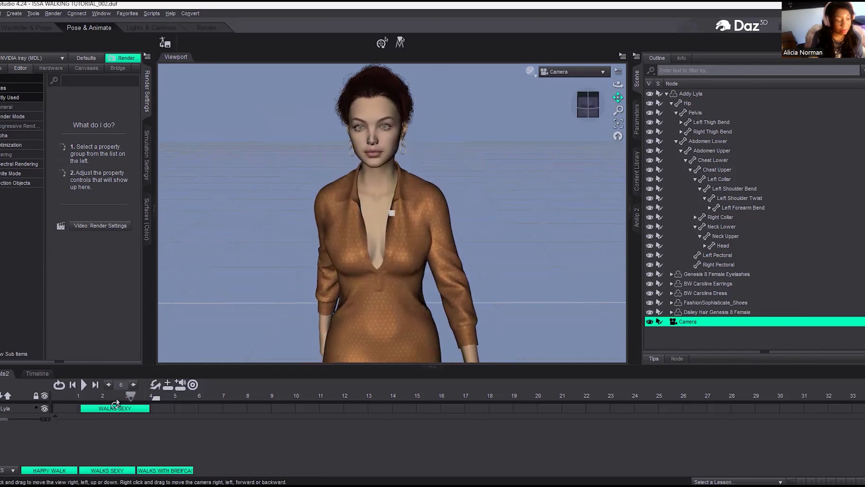
At the end of the walk, about 4 on the ruler, reposition the camera to frame the figure's head and chest.
{"action": "left_click_drag", "start_coordinate": [130, 396], "coordinate": [152, 397]}
{"action": "scroll", "coordinate": [434, 302], "scroll_direction": "up", "scroll_amount": 3}
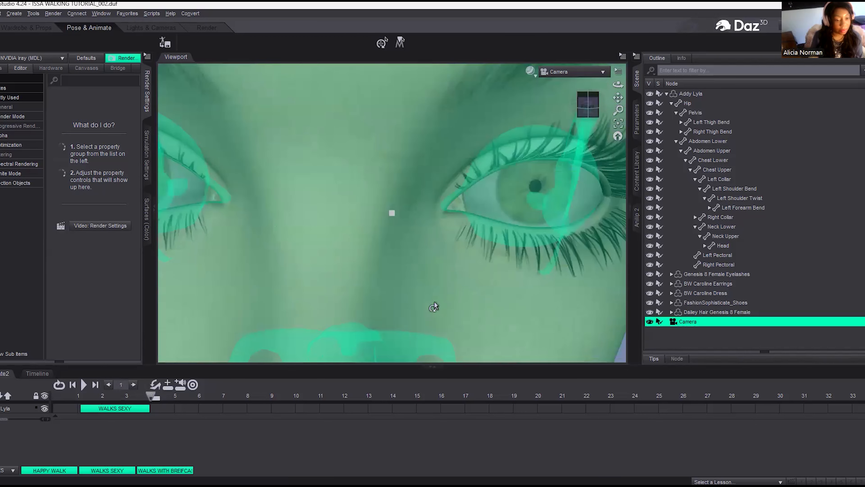
{"action": "scroll", "coordinate": [435, 303], "scroll_direction": "down", "scroll_amount": 8}
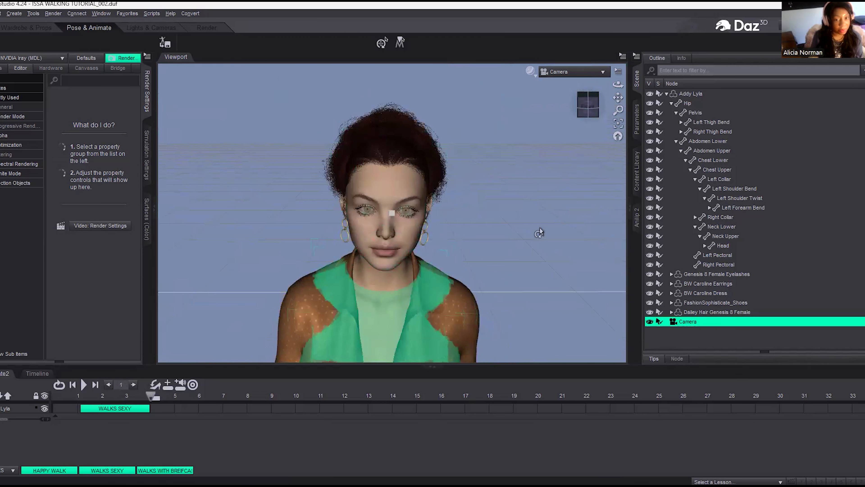
{"action": "left_click_drag", "start_coordinate": [617, 98], "coordinate": [556, 119]}
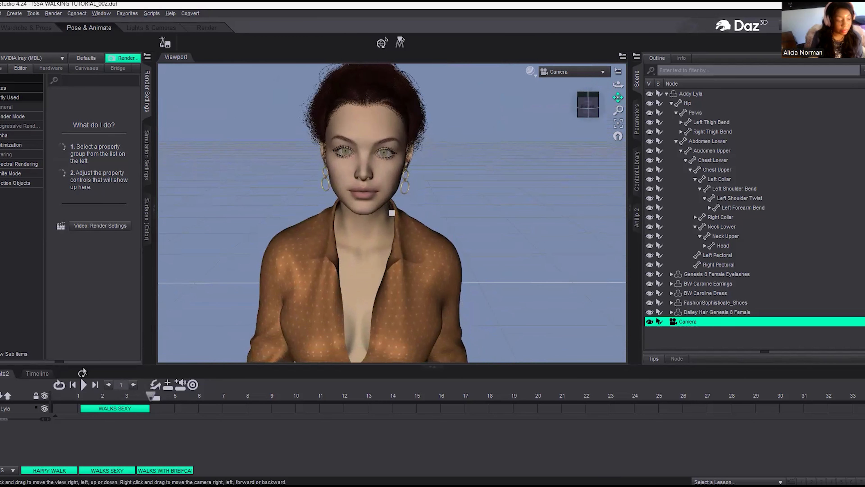